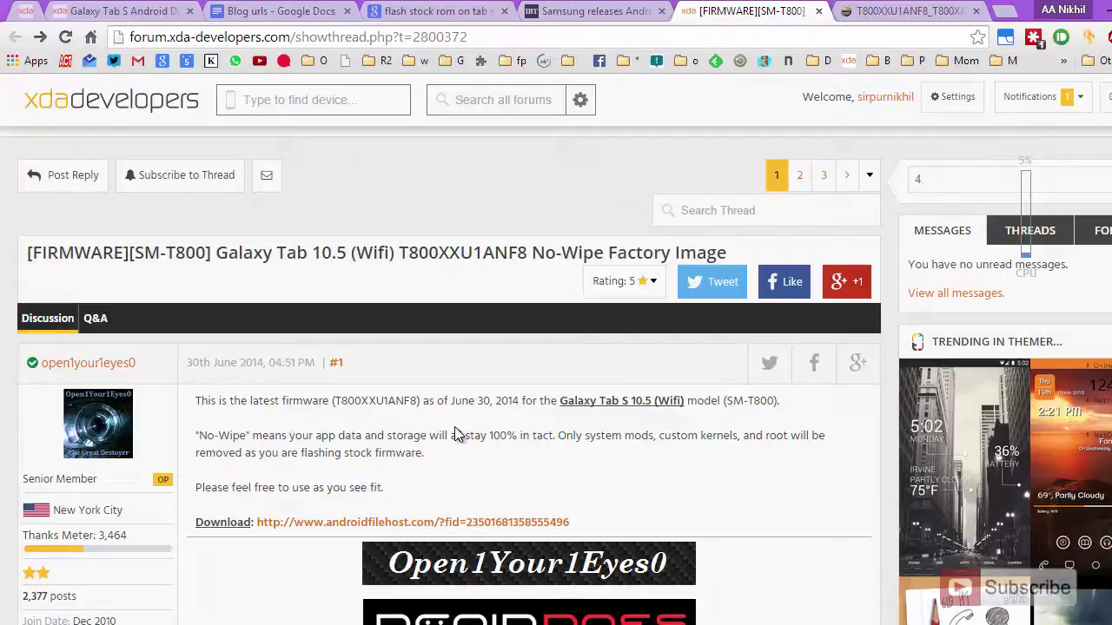
- Select the XDA thread's web address and scroll down to the firmware download link
{"action": "left_click", "coordinate": [496, 40]}
{"action": "left_click", "coordinate": [500, 40]}
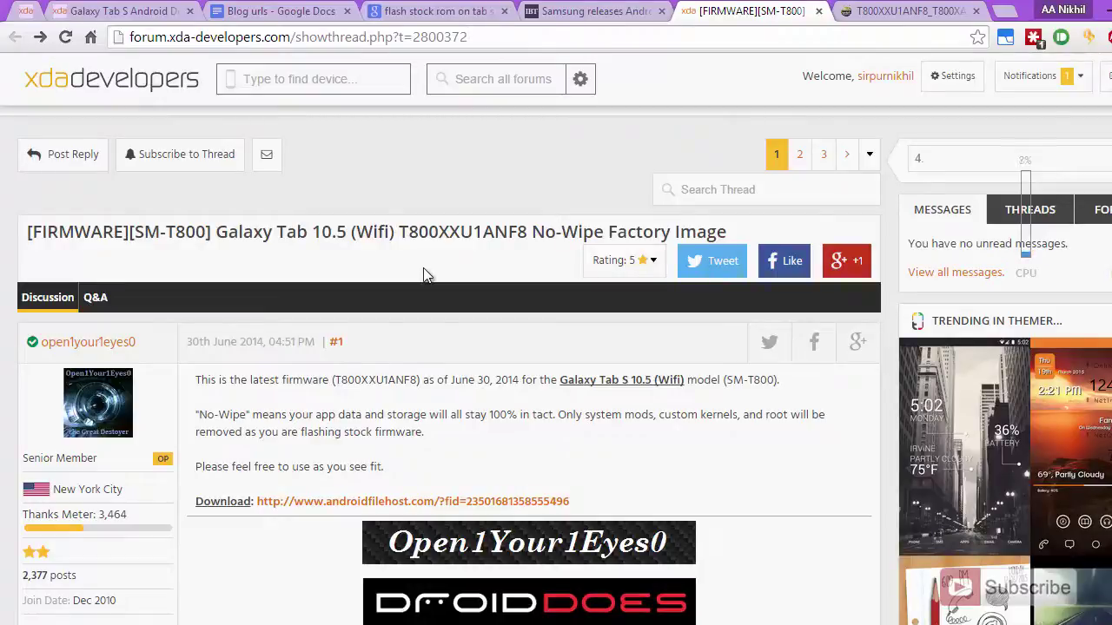
{"action": "scroll", "coordinate": [392, 348], "scroll_direction": "down", "scroll_amount": 1}
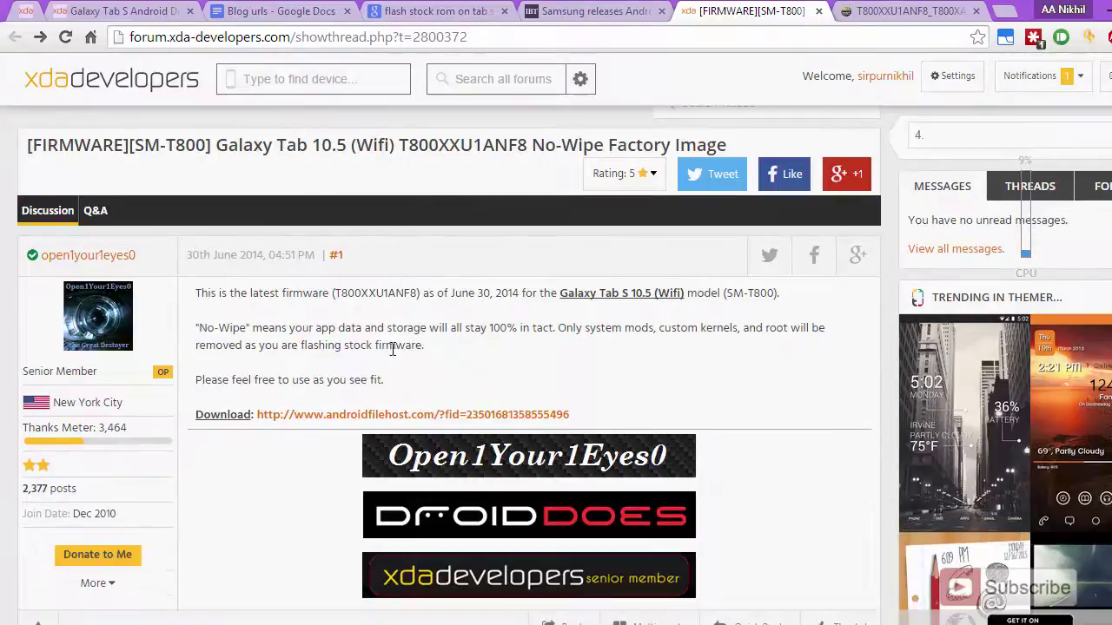
- Download T800XXU1ANF8_T800XAR1ANF6_XAR.zip from AndroidFileHost's primary Quebec mirror, then return to the XDA thread
{"action": "left_click", "coordinate": [301, 414]}
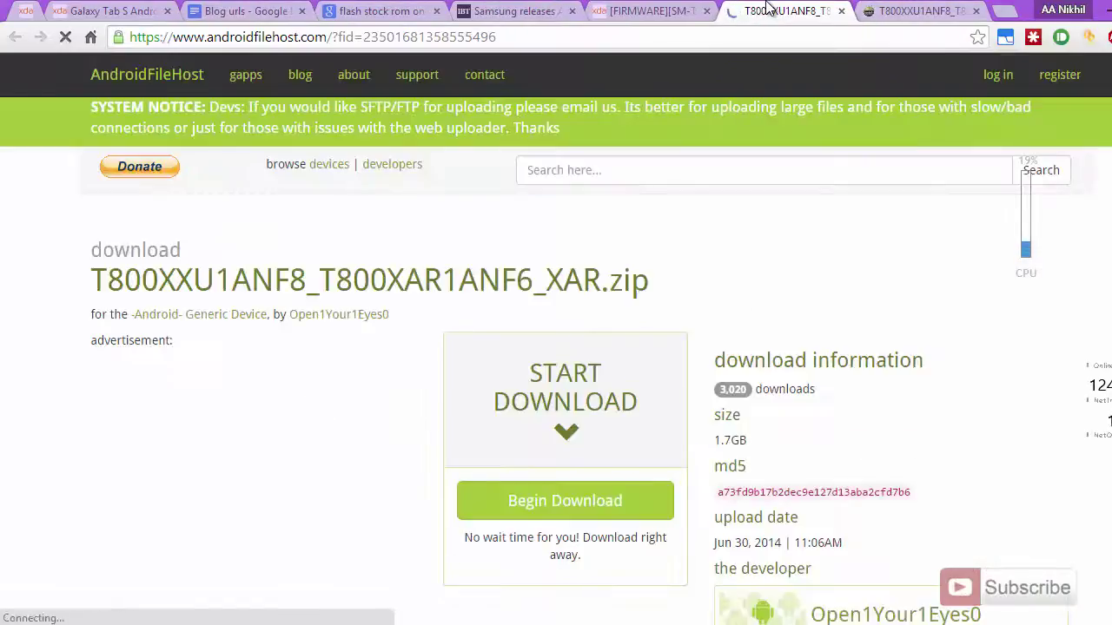
{"action": "scroll", "coordinate": [584, 435], "scroll_direction": "down", "scroll_amount": 1}
{"action": "left_click", "coordinate": [582, 421]}
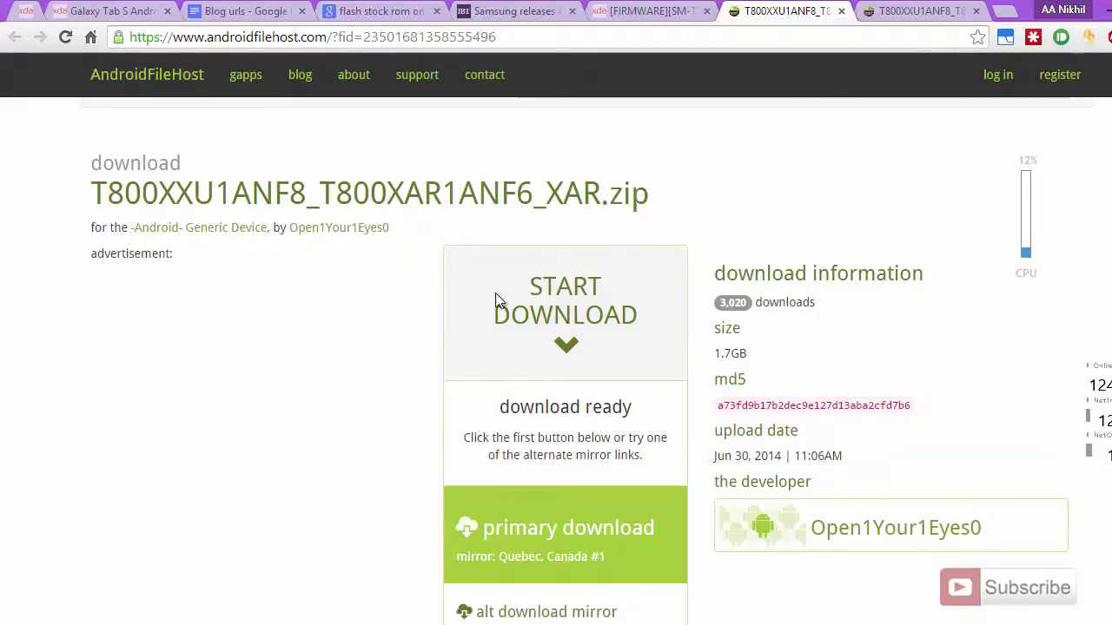
{"action": "scroll", "coordinate": [498, 303], "scroll_direction": "down", "scroll_amount": 2}
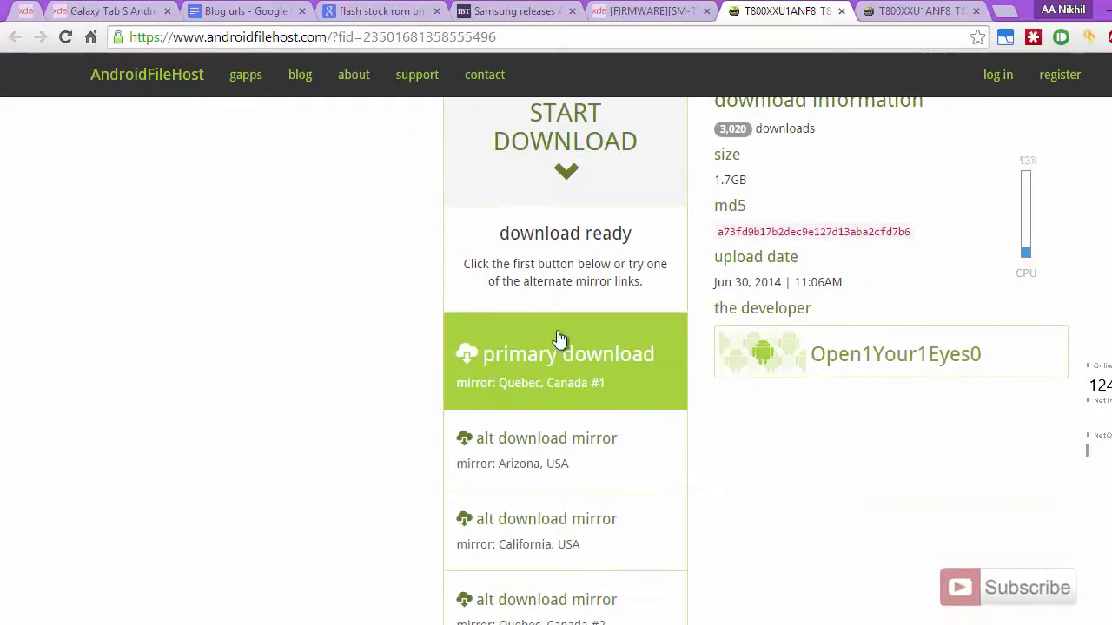
{"action": "left_click", "coordinate": [582, 382]}
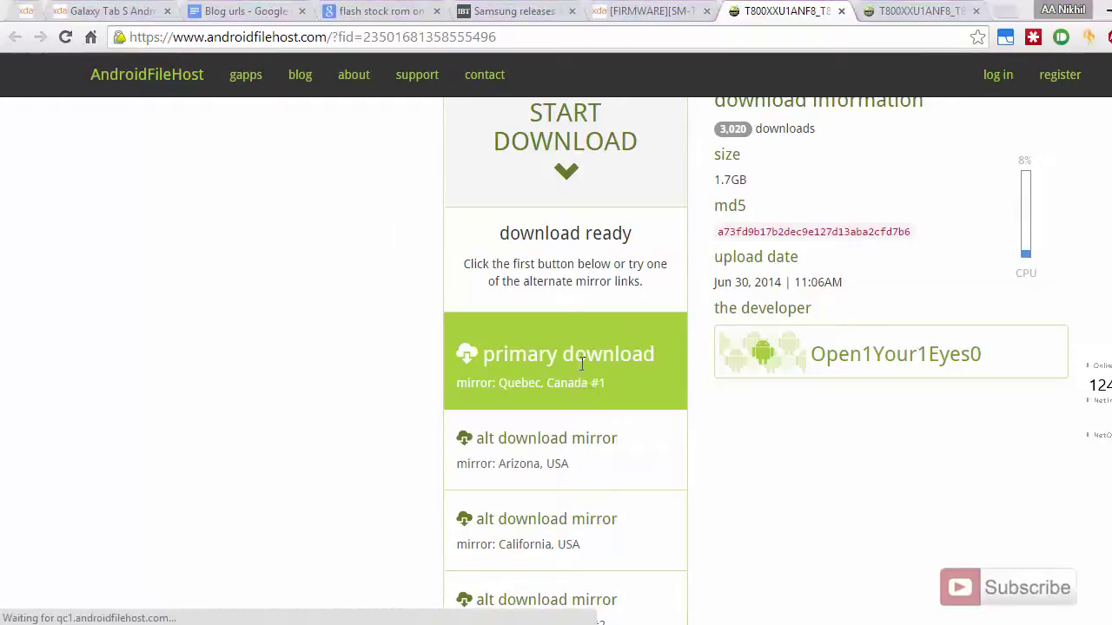
{"action": "left_click", "coordinate": [683, 9]}
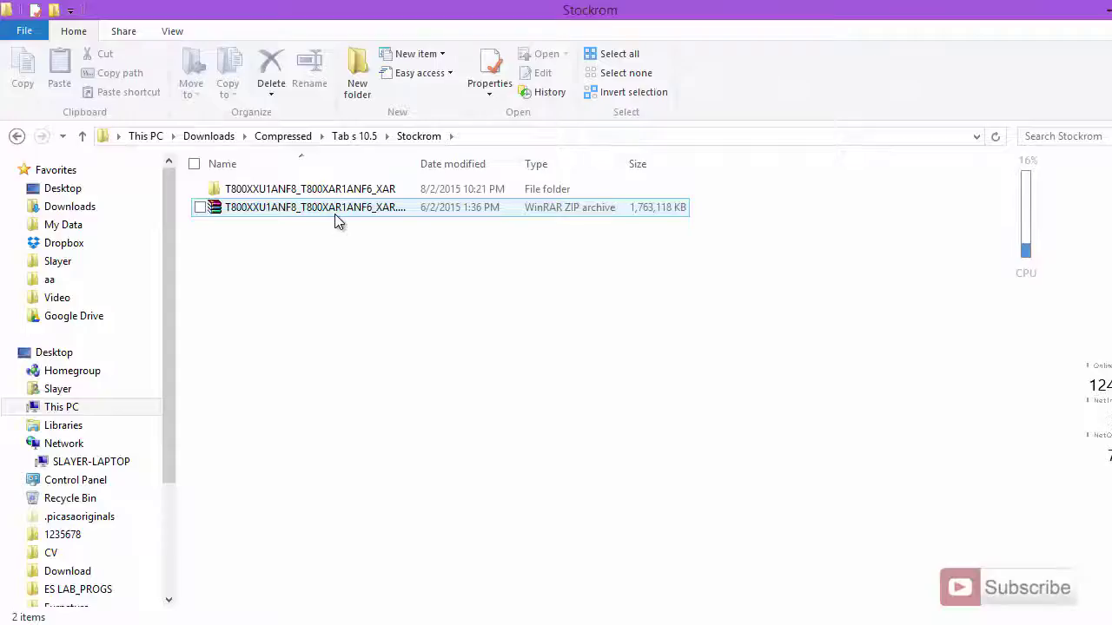
- Open the extracted firmware folder in Stockrom and locate its MD5 checksum file
{"action": "left_click", "coordinate": [335, 214]}
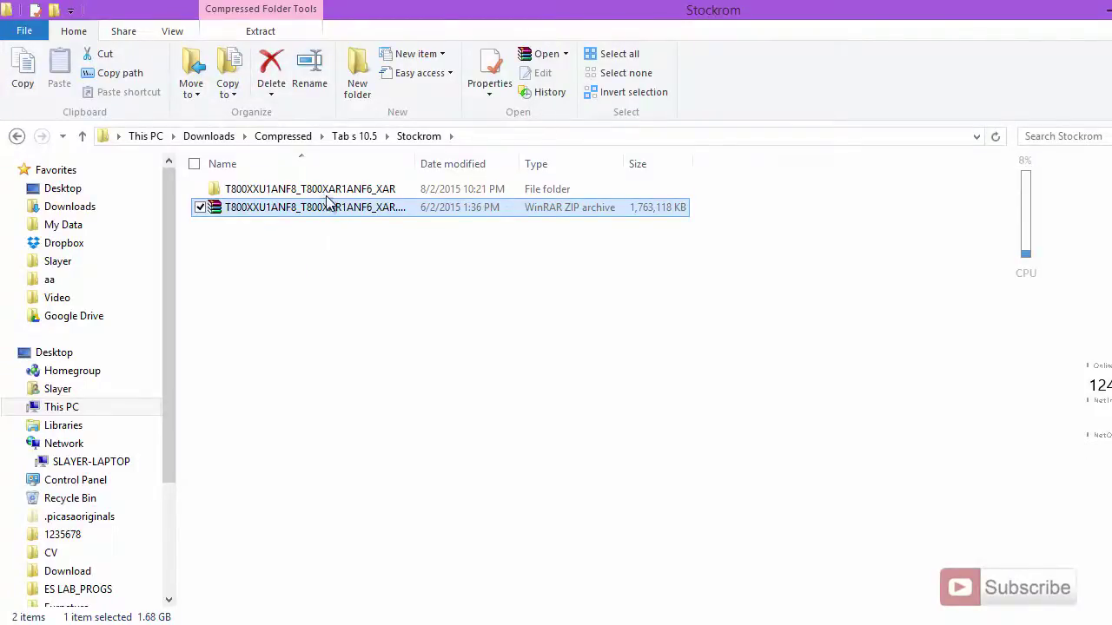
{"action": "double_click", "coordinate": [330, 193]}
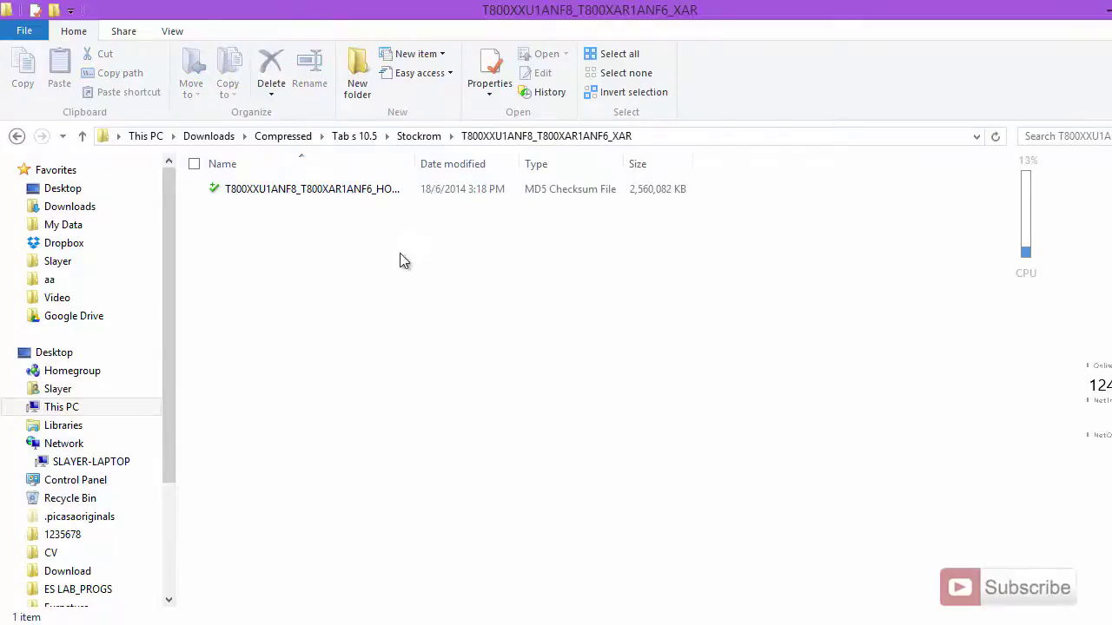
{"action": "left_click", "coordinate": [308, 192]}
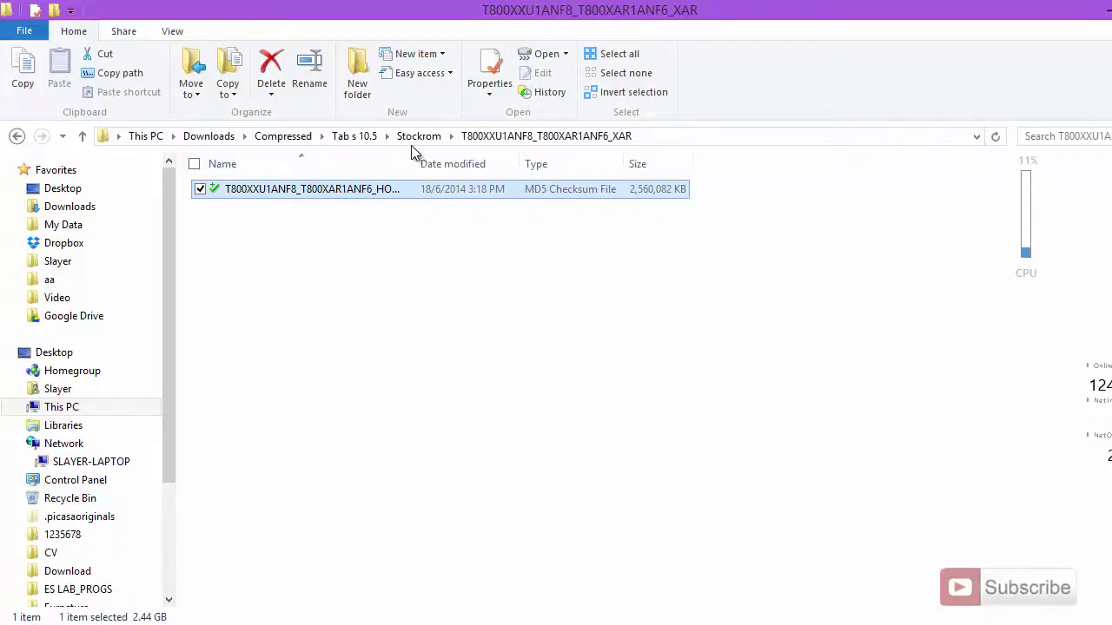
- Run Odin3 v3.09.exe from the Tab s 10.5 > Odin3-v3.09 folder as administrator
{"action": "left_click", "coordinate": [362, 143]}
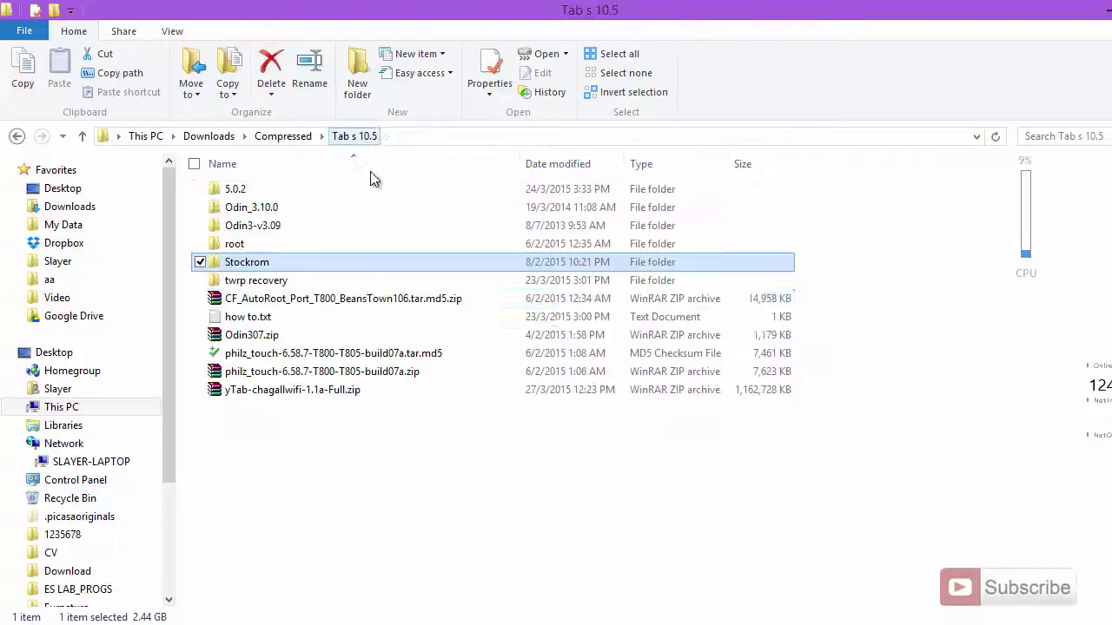
{"action": "double_click", "coordinate": [247, 228]}
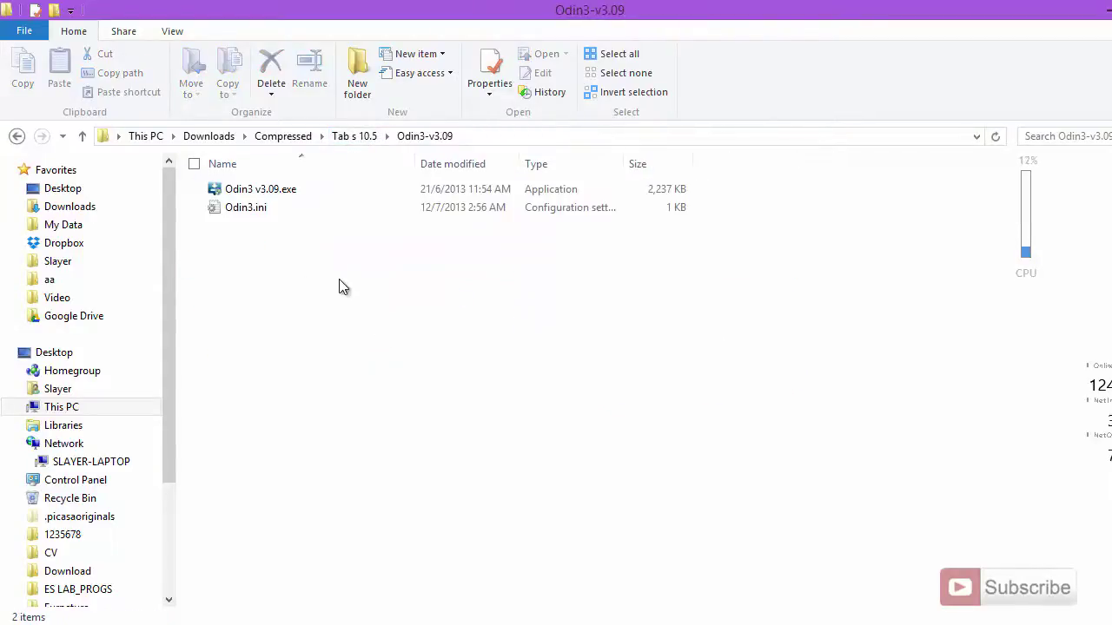
{"action": "left_click_drag", "start_coordinate": [339, 278], "coordinate": [259, 175]}
{"action": "left_click", "coordinate": [265, 244]}
{"action": "left_click", "coordinate": [255, 191]}
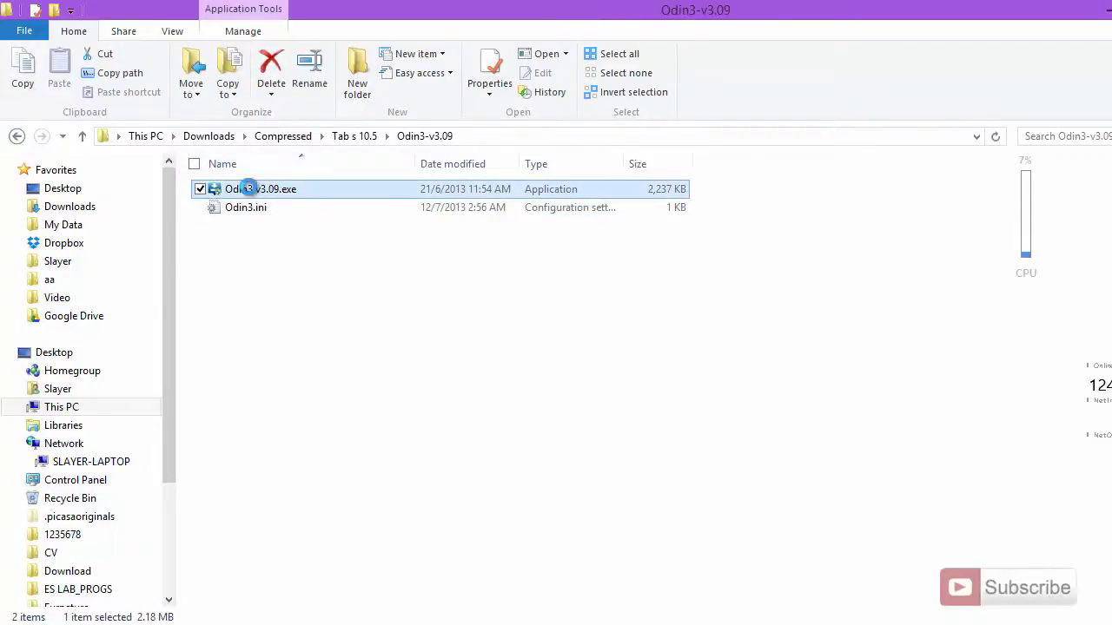
{"action": "right_click", "coordinate": [250, 193]}
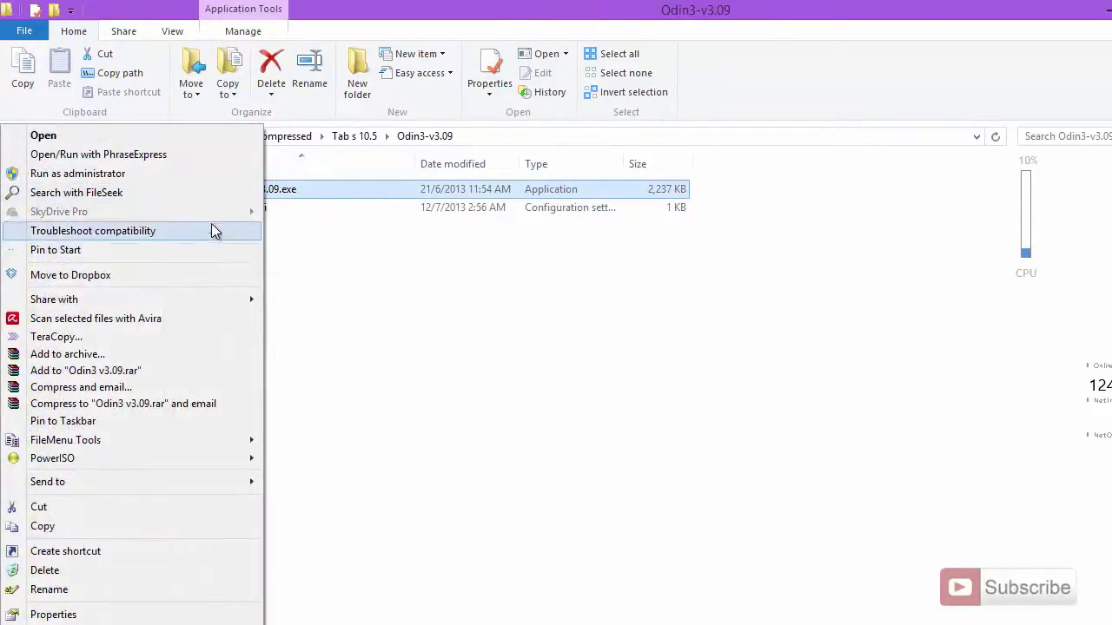
{"action": "left_click", "coordinate": [197, 178]}
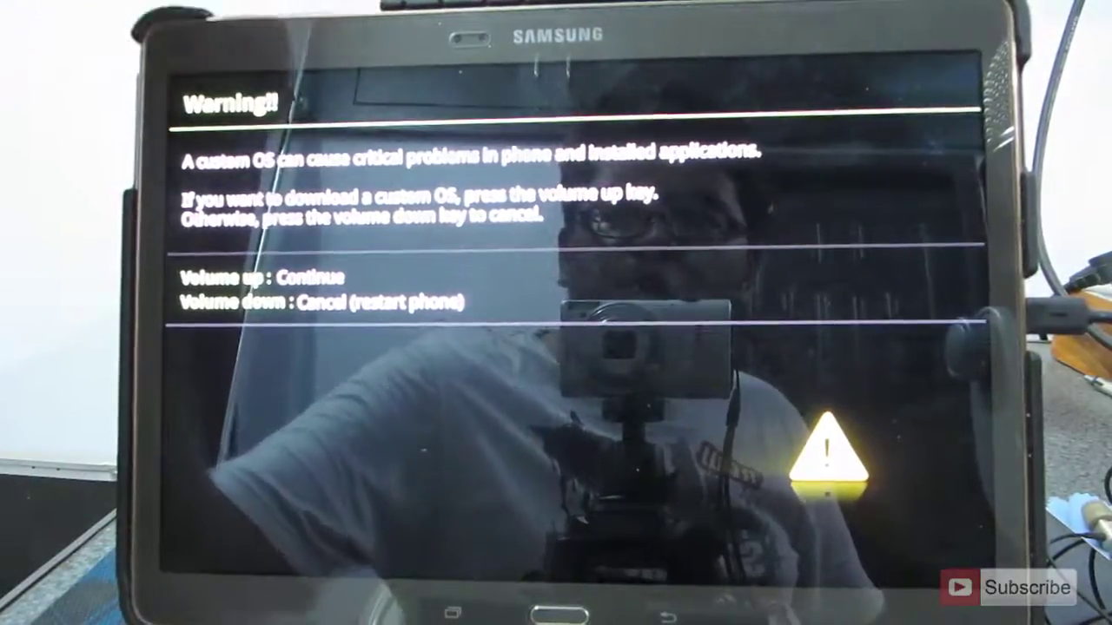
- Press Volume Up at the warning screen to enter Download mode
{"action": "key", "text": "XF86AudioRaiseVolume"}
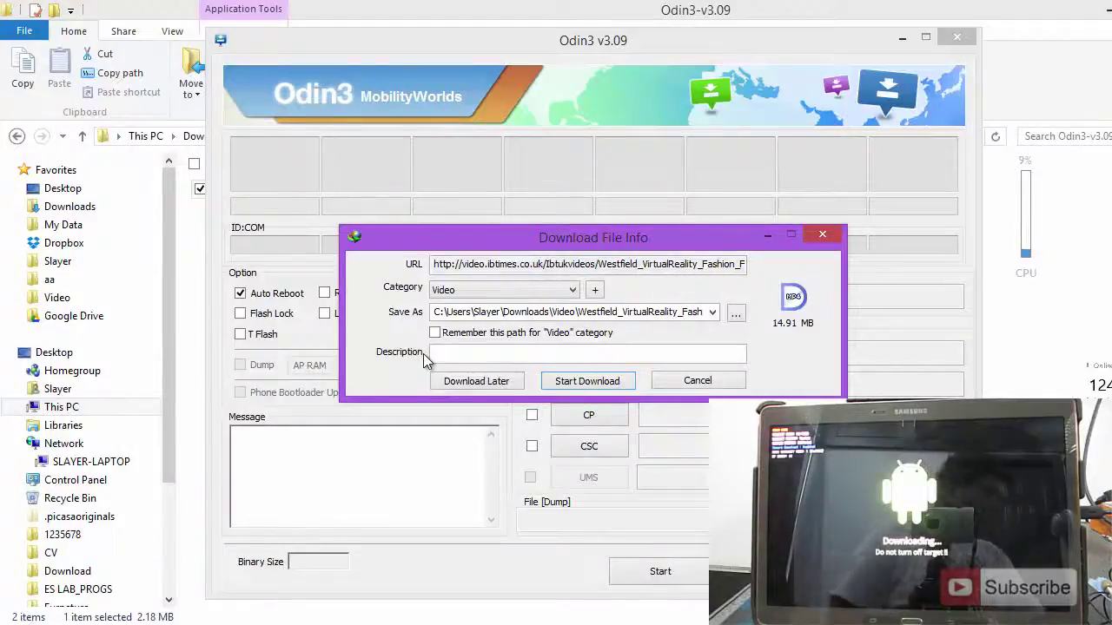
- Load T800XXU1ANF8_T800XAR1ANF6_HOME.tar.md5 from Tab s 10.5 > Stockrom into Odin's AP slot
{"action": "key", "text": "Escape"}
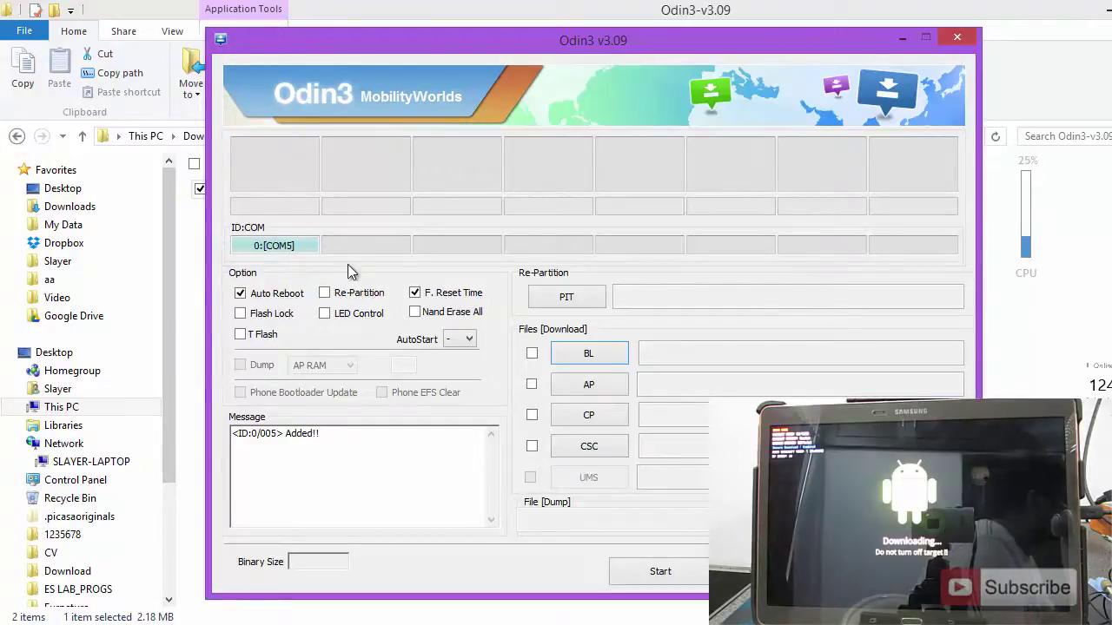
{"action": "left_click", "coordinate": [561, 386]}
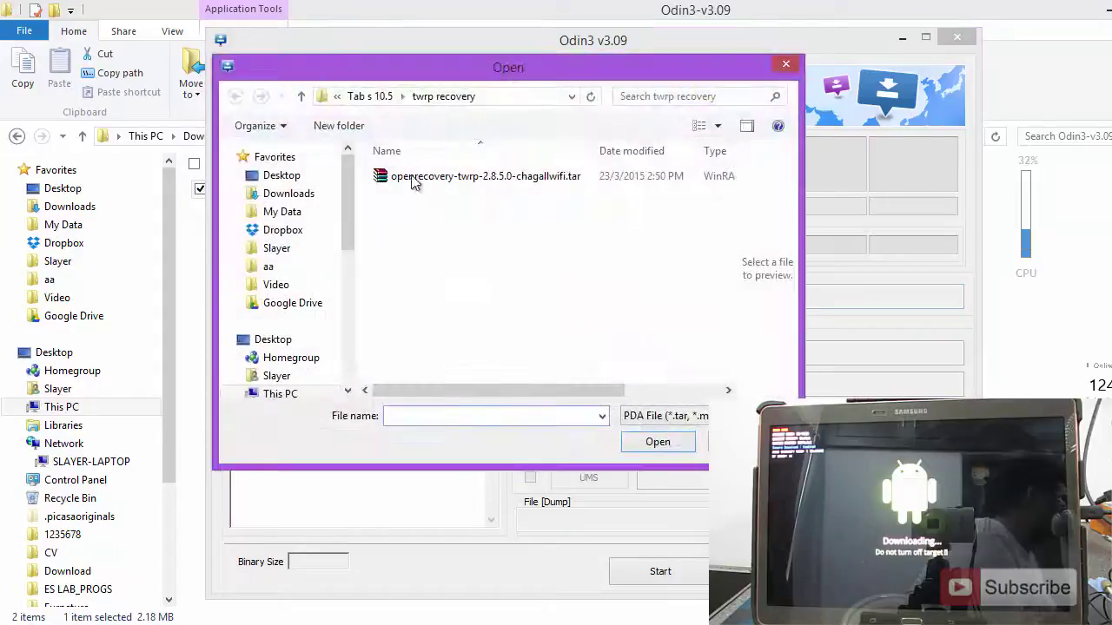
{"action": "left_click", "coordinate": [377, 96]}
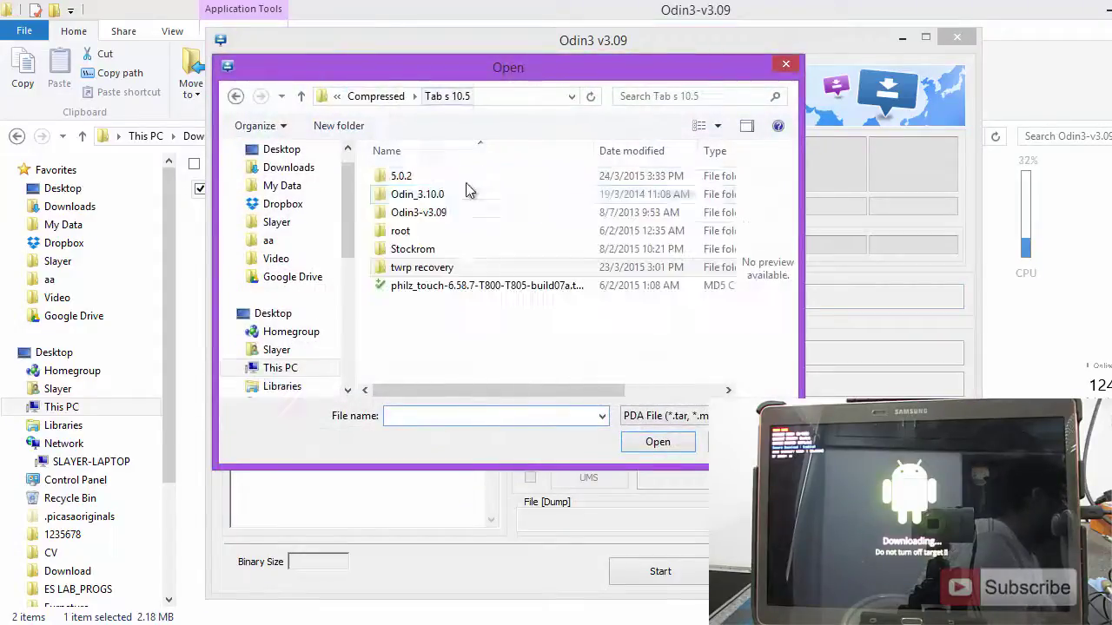
{"action": "double_click", "coordinate": [430, 250]}
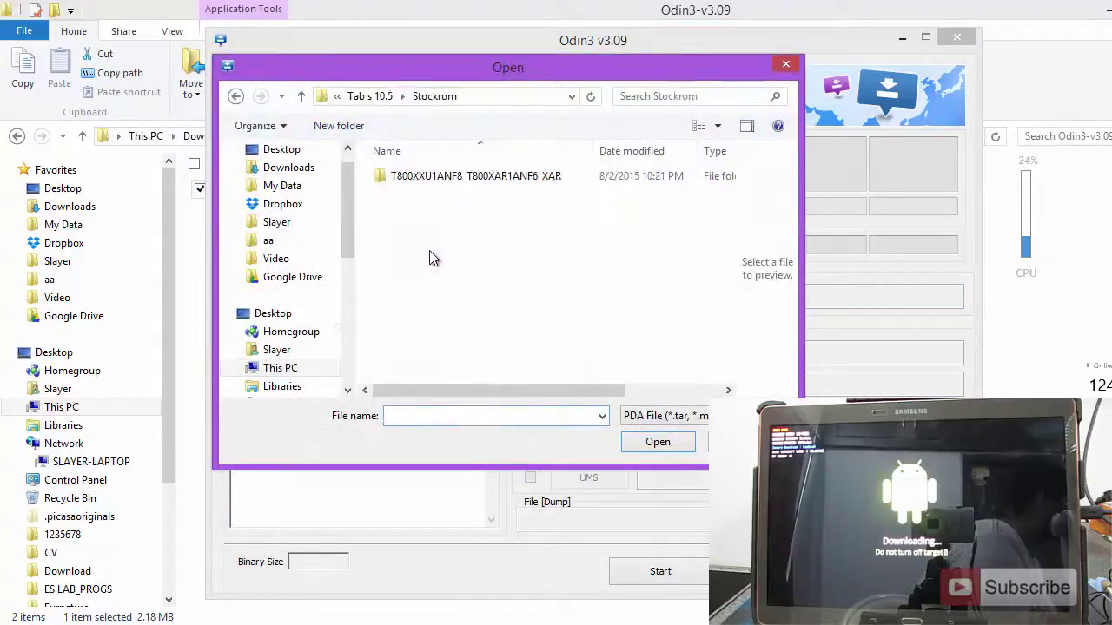
{"action": "double_click", "coordinate": [427, 179]}
{"action": "double_click", "coordinate": [434, 182]}
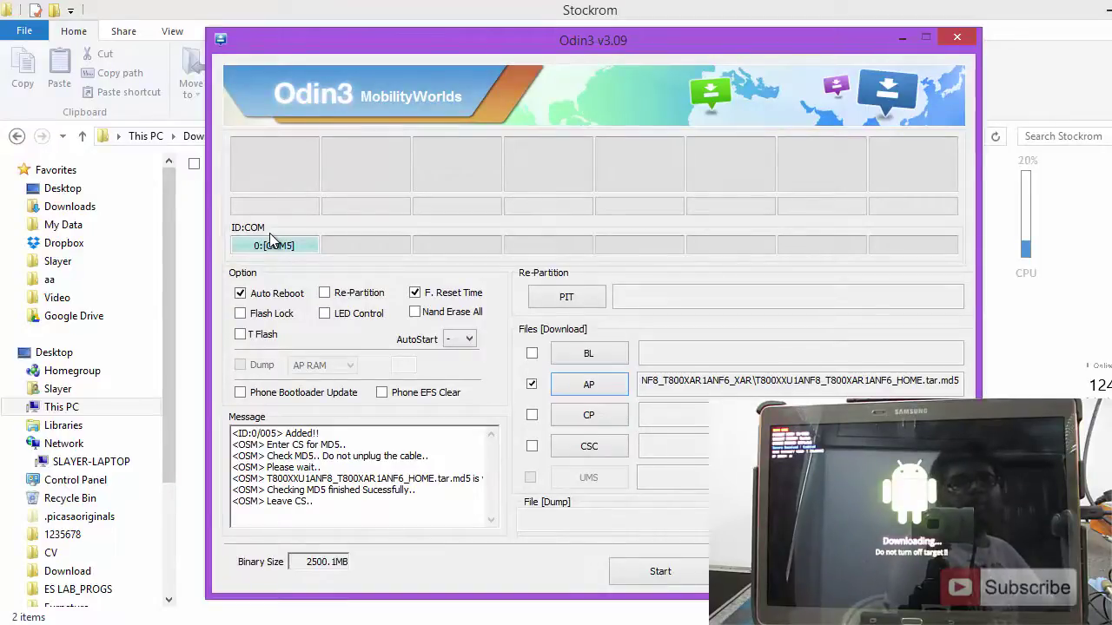
- After the MD5 check succeeds, search 'snagp' in the quick launcher to start SnapPea
{"action": "key", "text": "alt+Tab"}
{"action": "key", "text": "Tab"}
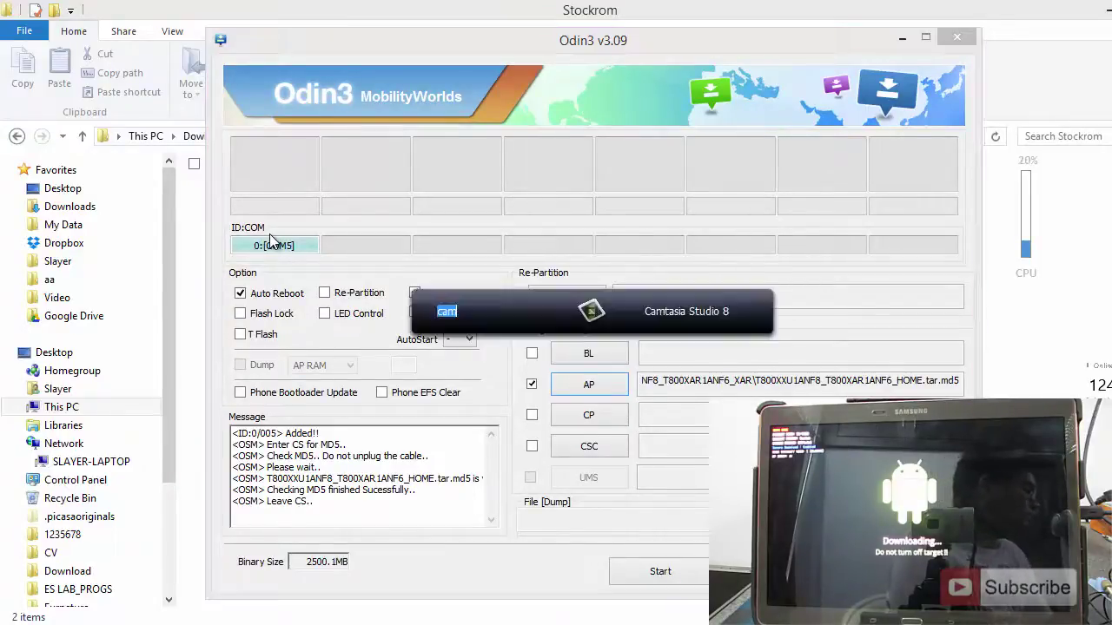
{"action": "type", "text": "sna"}
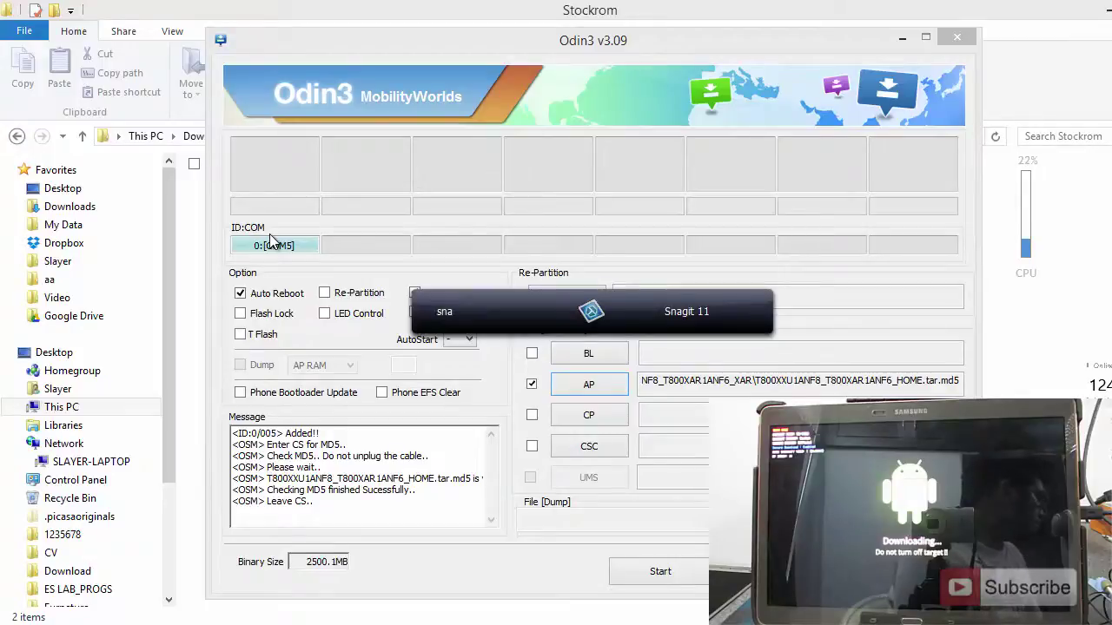
{"action": "type", "text": "gp"}
{"action": "key", "text": "Escape"}
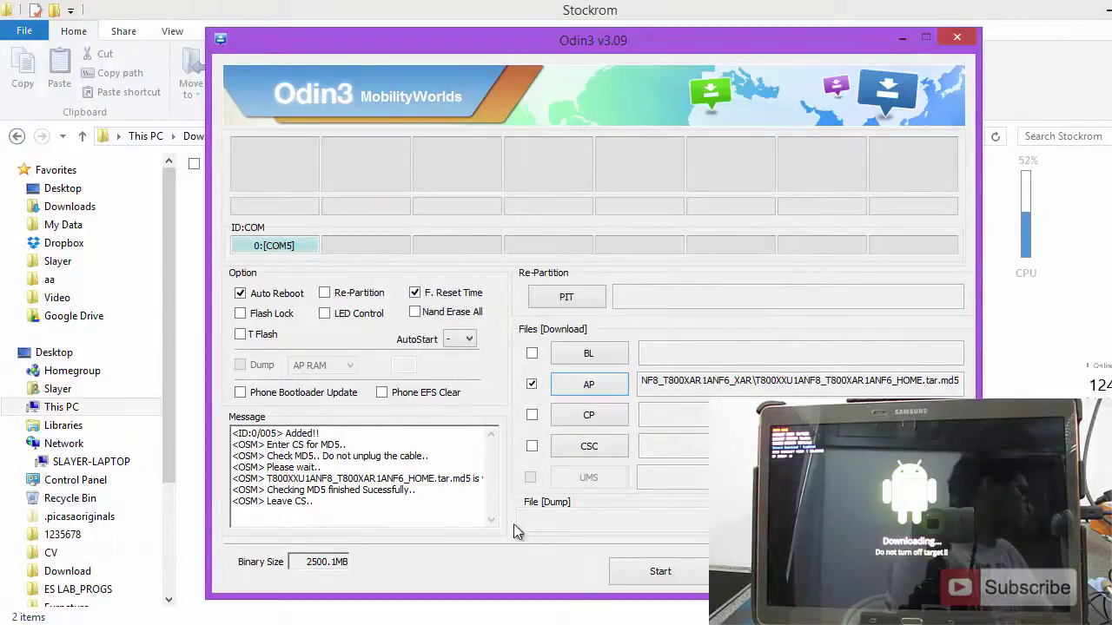
- Pick the SnapPea window from its taskbar preview
{"action": "mouse_move", "coordinate": [573, 622]}
{"action": "left_click", "coordinate": [616, 578]}
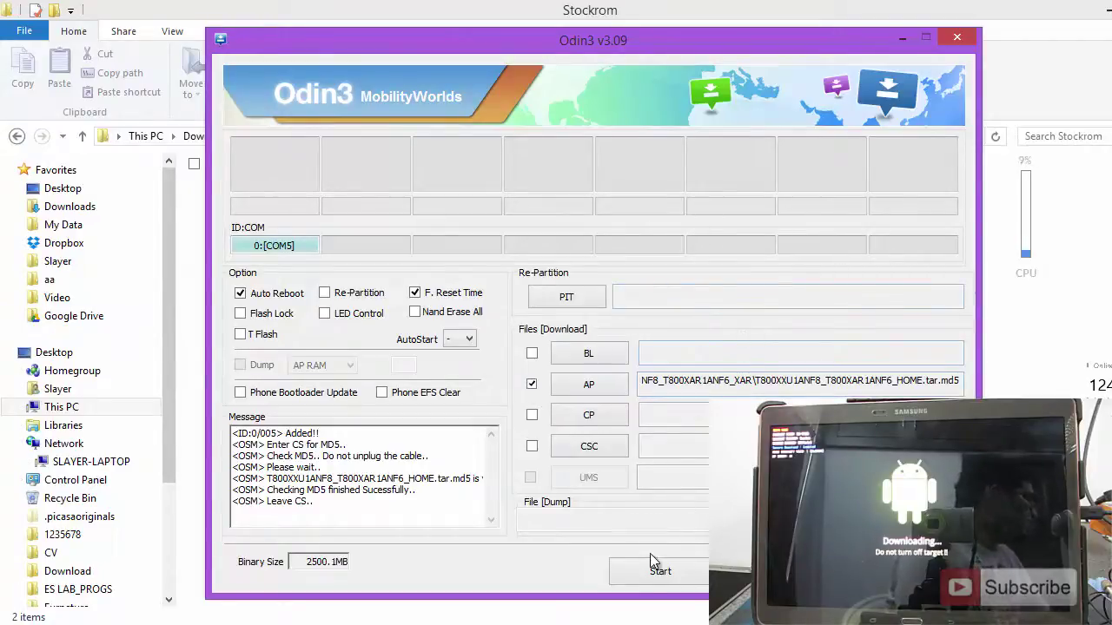
- Show the XDA no-wipe firmware thread from Chrome's taskbar preview, then return to Odin3
{"action": "mouse_move", "coordinate": [233, 622]}
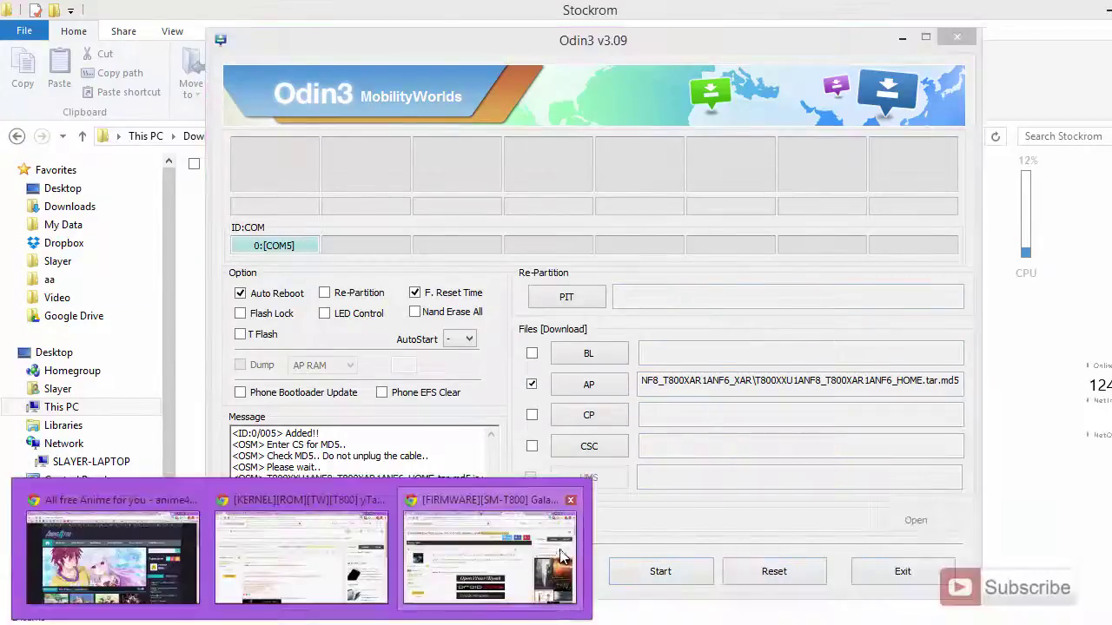
{"action": "left_click", "coordinate": [491, 547]}
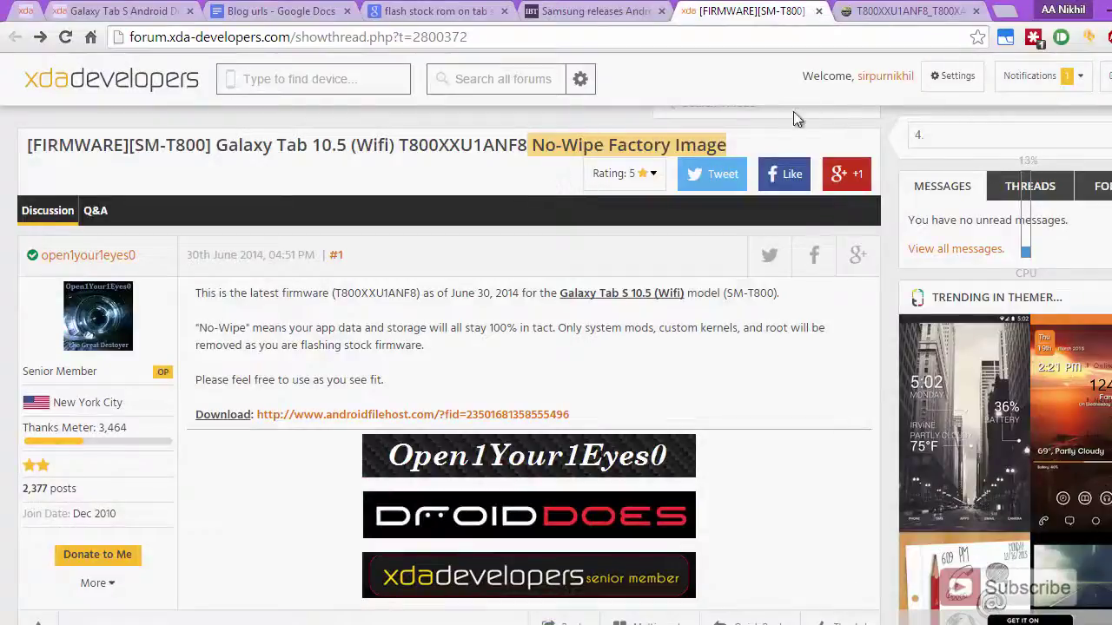
{"action": "left_click", "coordinate": [1107, 11]}
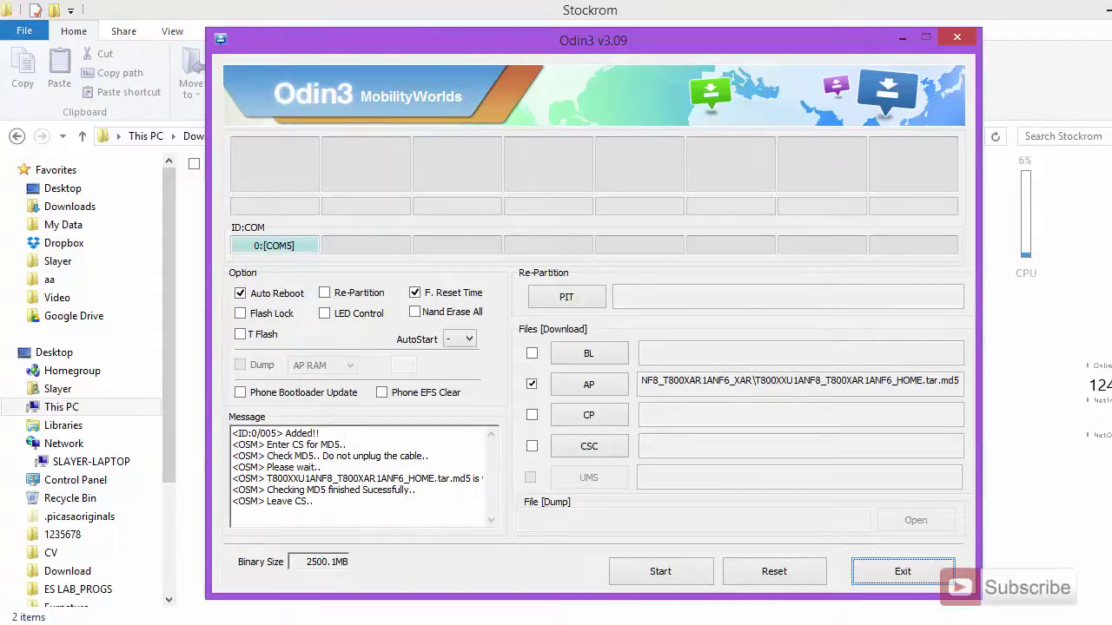
- Start flashing the T800XXU1ANF8 firmware and let the tablet auto-reboot to its lock screen
{"action": "left_click", "coordinate": [683, 575]}
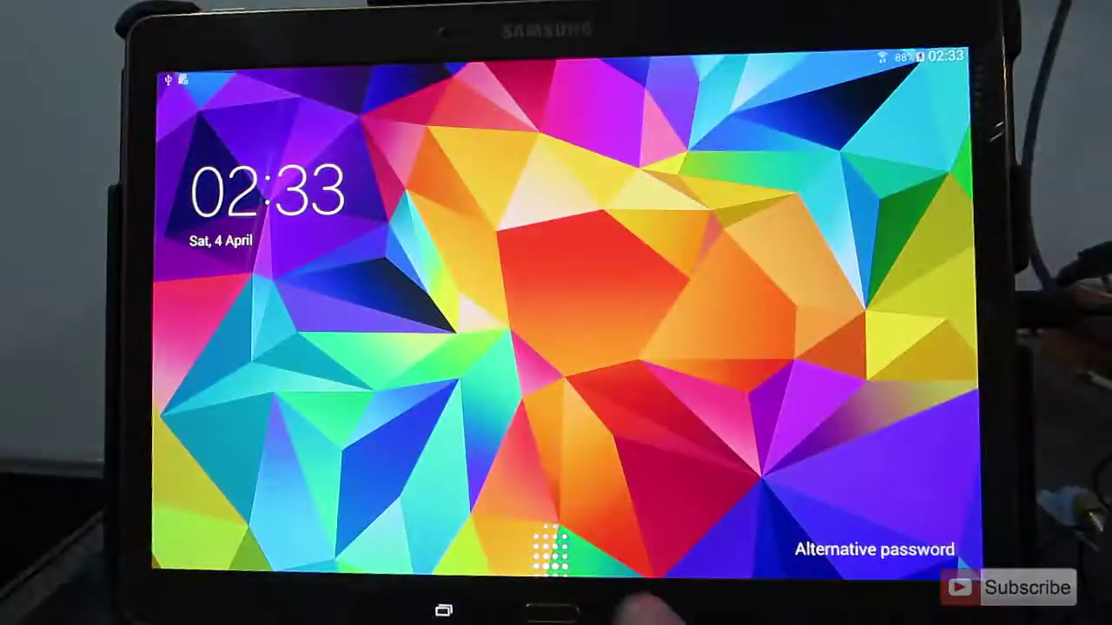
- Unlock with the fingerprint, page through all seven app-drawer screens, then go Home
{"action": "left_click_drag", "start_coordinate": [547, 539], "coordinate": [552, 612]}
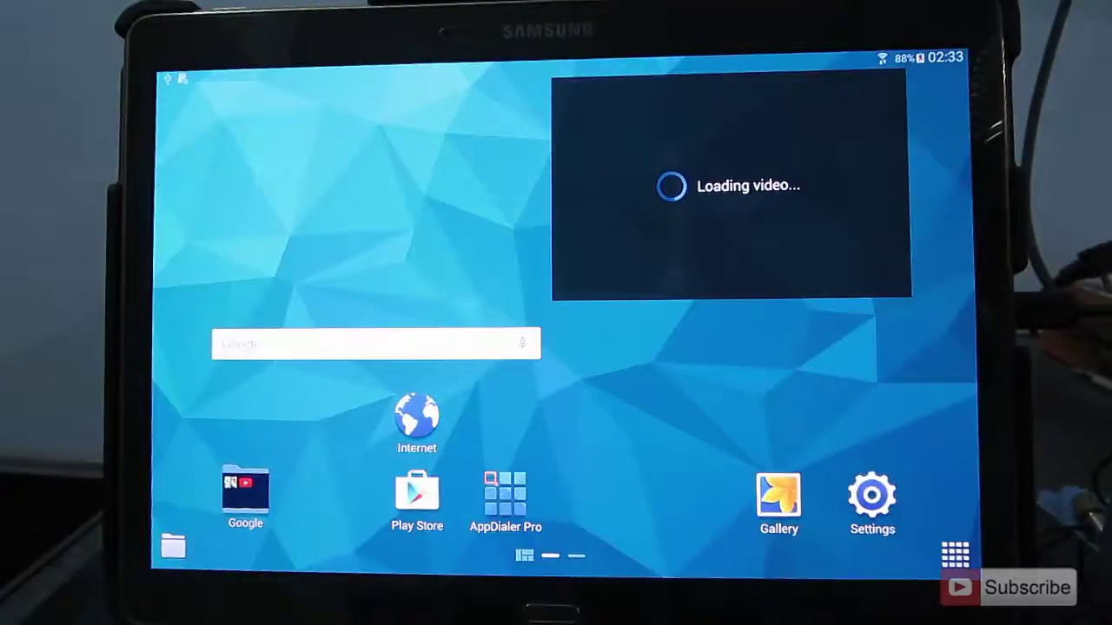
{"action": "left_click", "coordinate": [956, 553]}
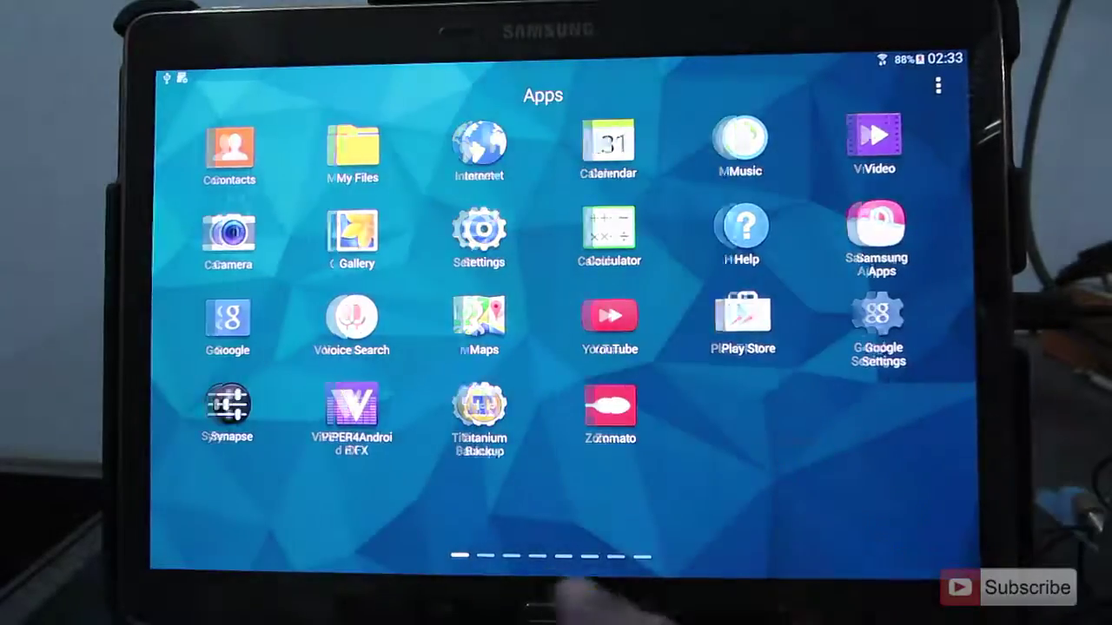
{"action": "left_click_drag", "start_coordinate": [912, 469], "coordinate": [738, 474]}
{"action": "left_click_drag", "start_coordinate": [868, 391], "coordinate": [695, 373]}
{"action": "left_click_drag", "start_coordinate": [868, 469], "coordinate": [678, 469]}
{"action": "left_click_drag", "start_coordinate": [817, 448], "coordinate": [559, 484]}
{"action": "left_click_drag", "start_coordinate": [745, 409], "coordinate": [583, 496]}
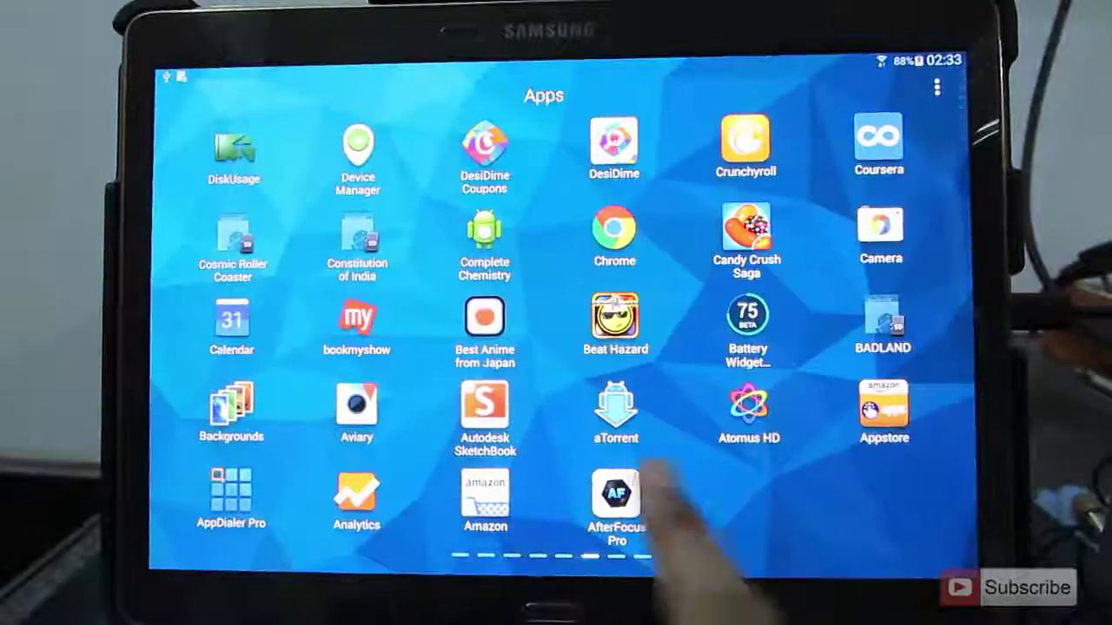
{"action": "left_click_drag", "start_coordinate": [721, 486], "coordinate": [521, 487]}
{"action": "left_click_drag", "start_coordinate": [764, 451], "coordinate": [564, 469]}
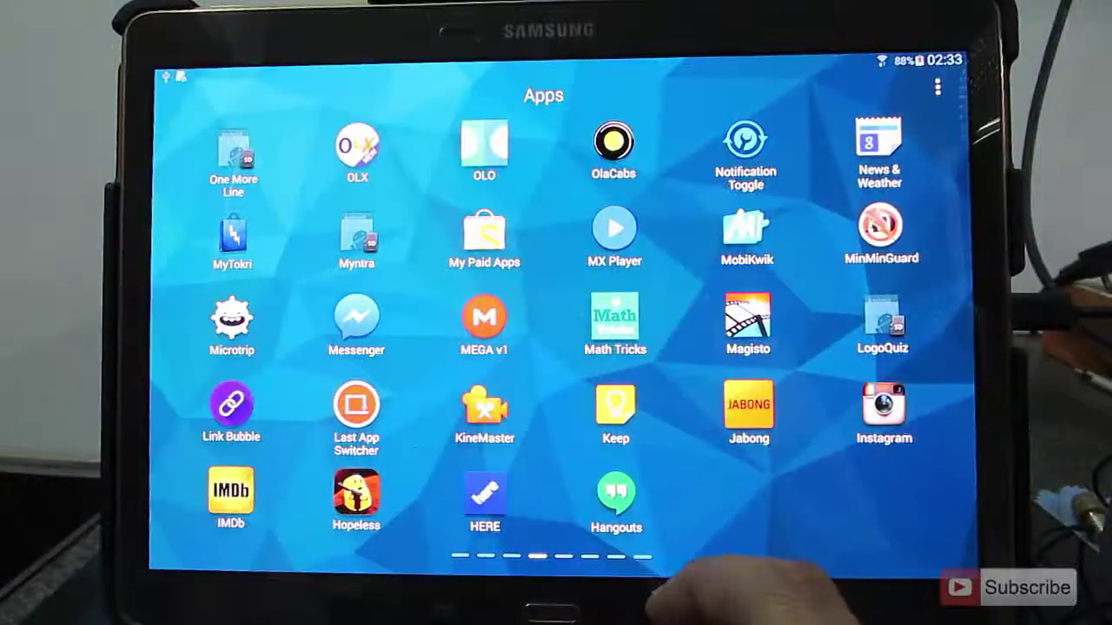
{"action": "left_click", "coordinate": [686, 604]}
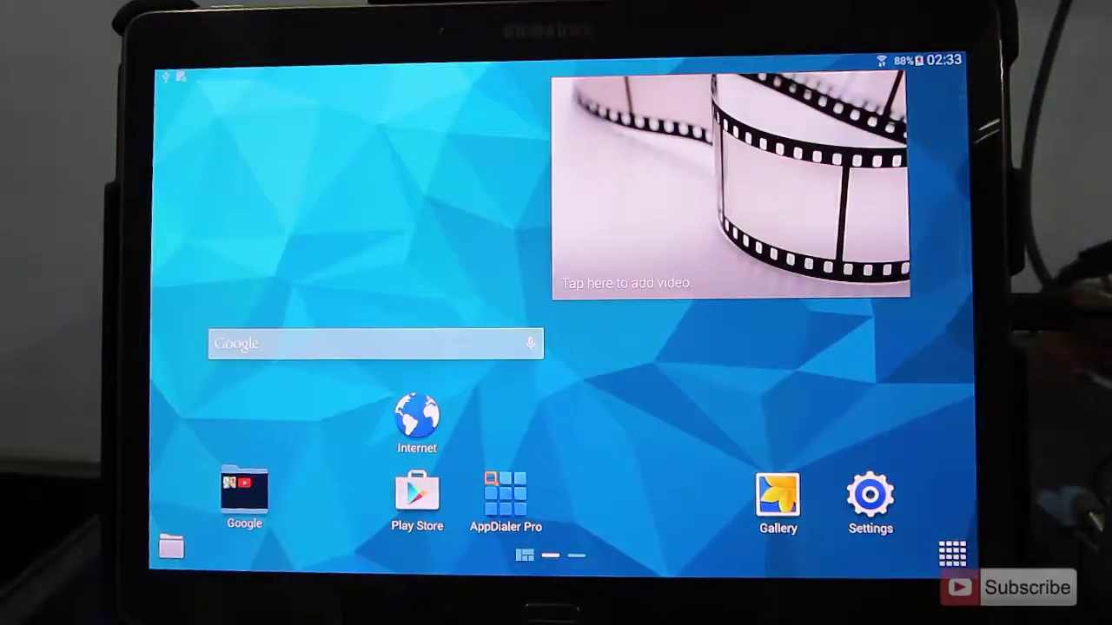
- Open Settings > General > About device to confirm SM-T800 on Android 4.4.2
{"action": "left_click_drag", "start_coordinate": [729, 63], "coordinate": [721, 286]}
{"action": "left_click", "coordinate": [764, 77]}
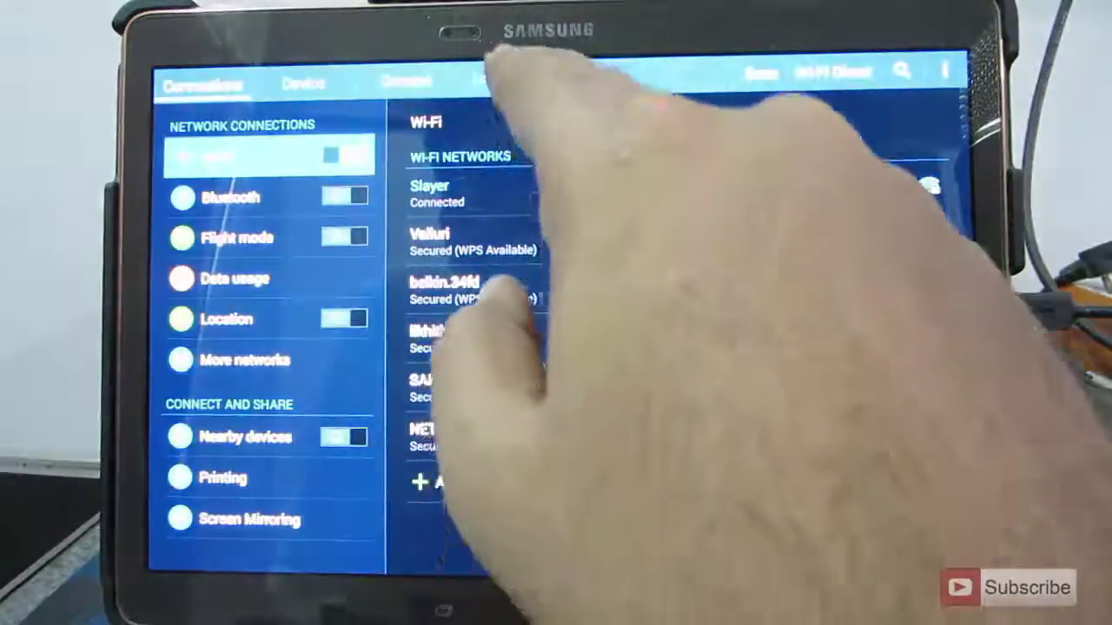
{"action": "left_click", "coordinate": [499, 78]}
{"action": "left_click", "coordinate": [405, 80]}
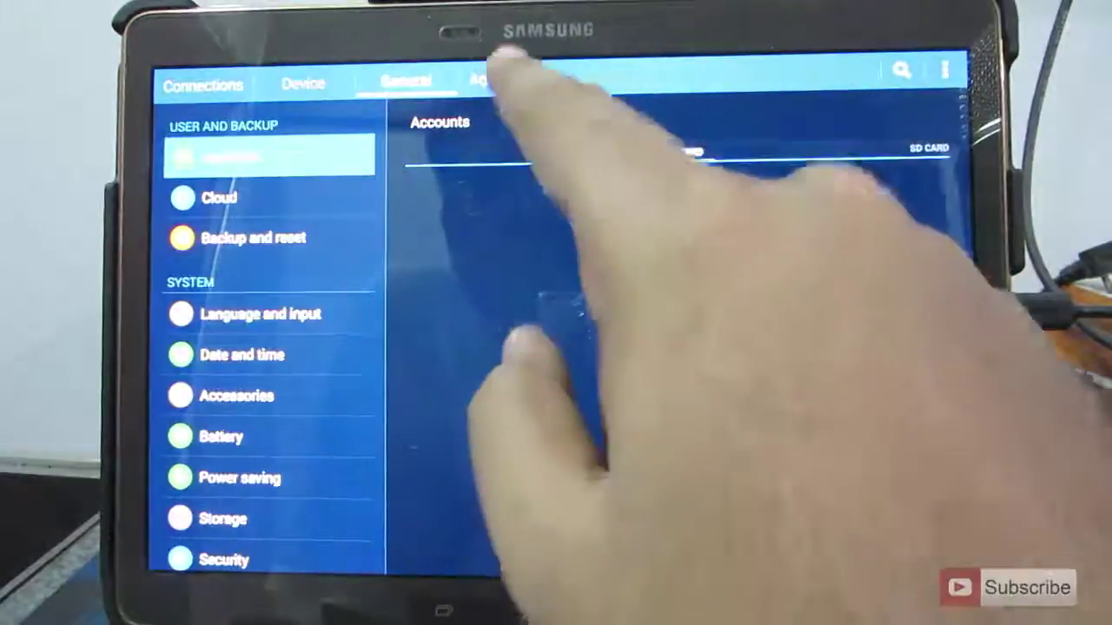
{"action": "left_click_drag", "start_coordinate": [261, 512], "coordinate": [260, 464]}
{"action": "left_click", "coordinate": [243, 551]}
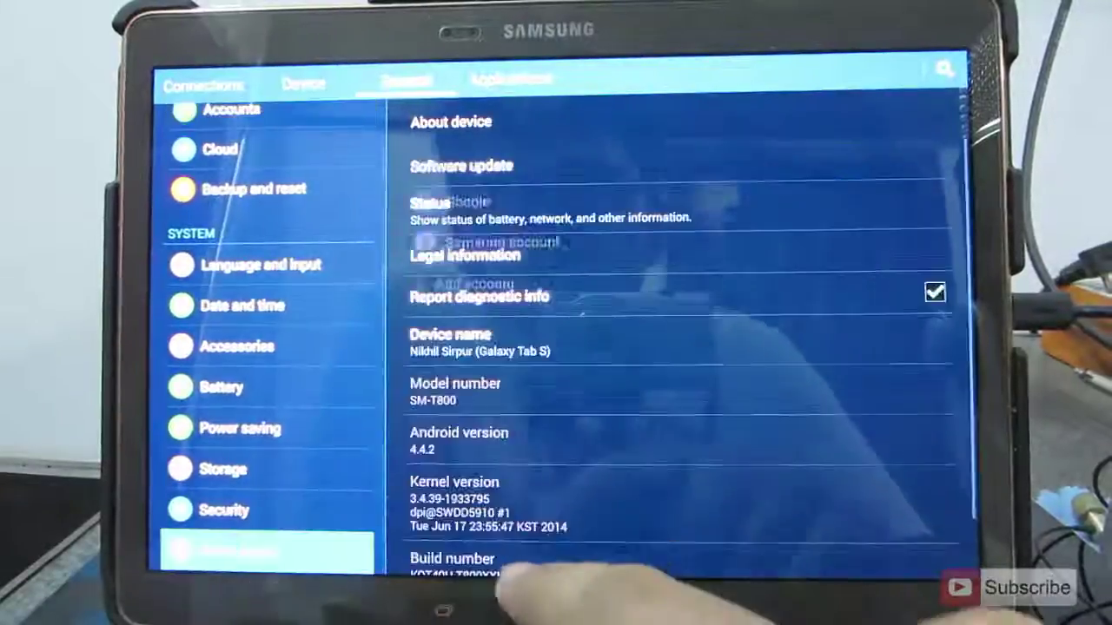